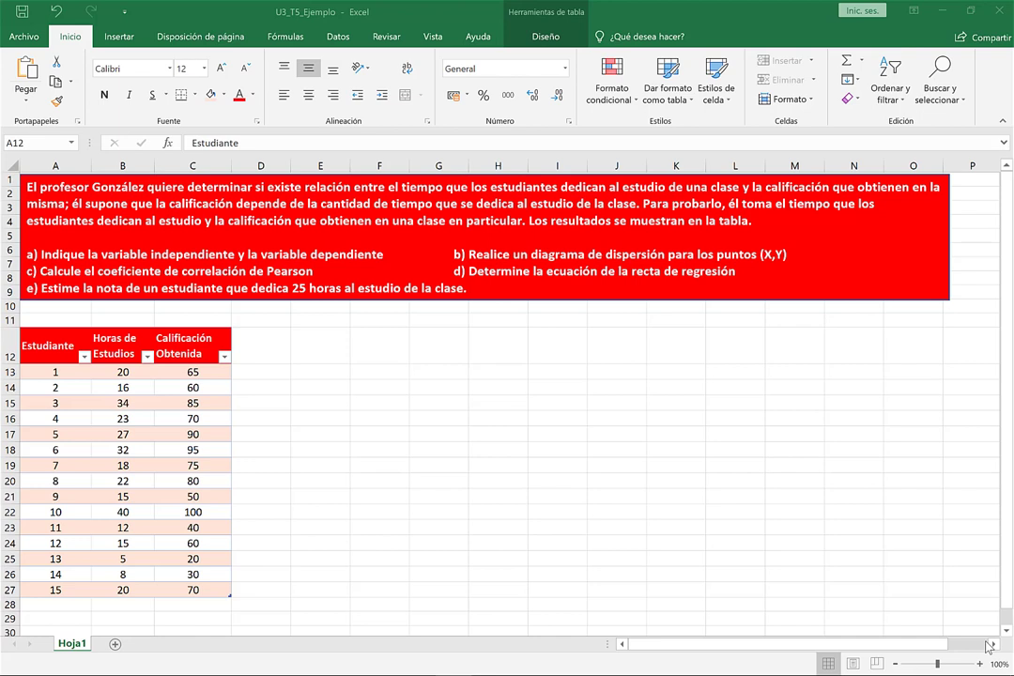
- Paste the red 'X: Horas de Estudios; Y: Calificación Obtenida' label at cell E12 beside the table
scroll(318, 299, "down", 1)
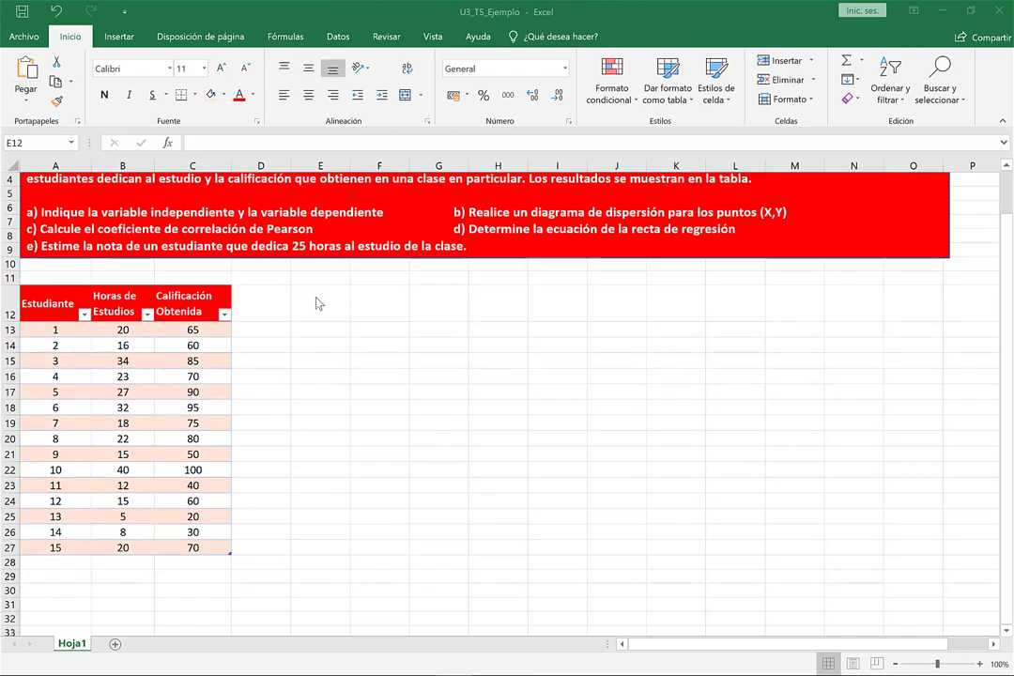
left_click(315, 297)
key("ctrl+v")
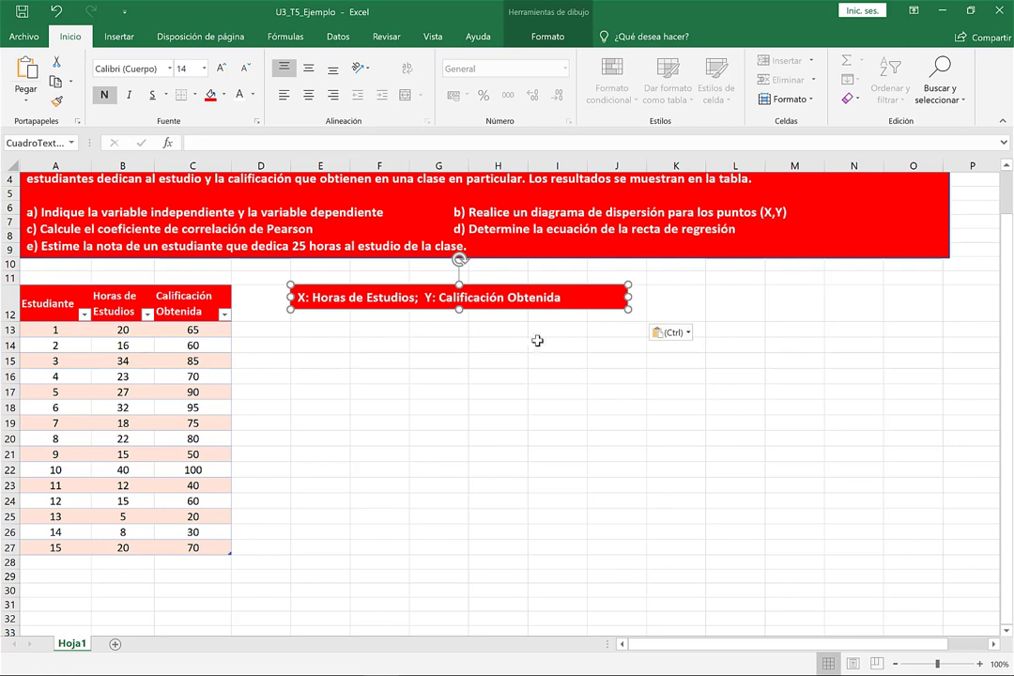
left_click(326, 329)
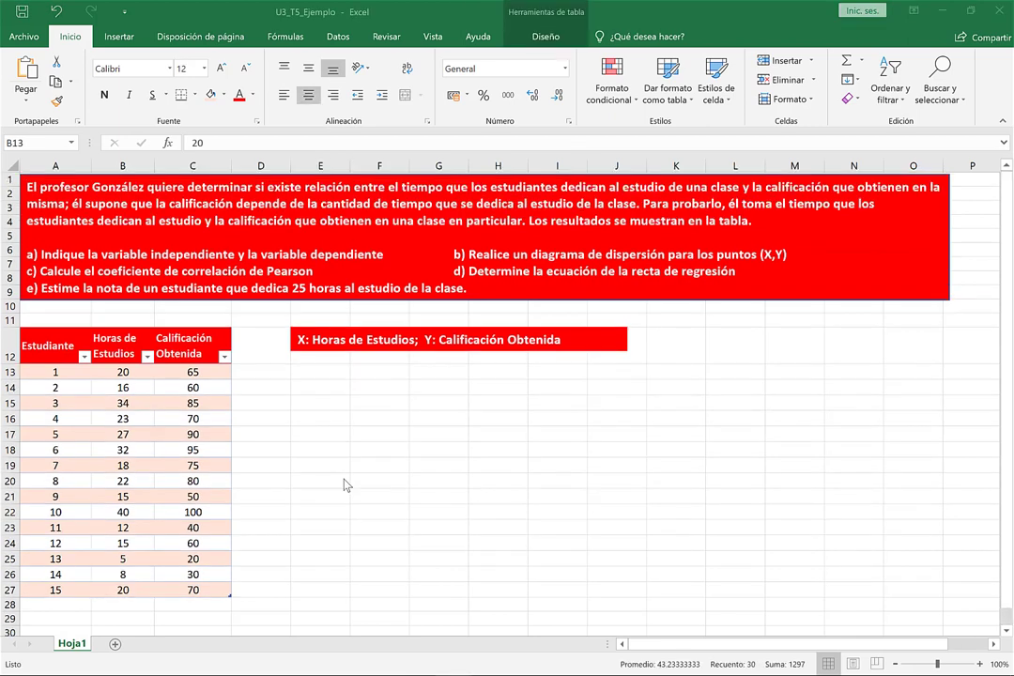
- Insert a recommended Dispersión chart from the Horas de Estudios and Calificación Obtenida columns
left_click(123, 372)
mouse_move(123, 372)
left_mouse_down()
mouse_move(215, 581)
mouse_move(209, 591)
left_mouse_up()
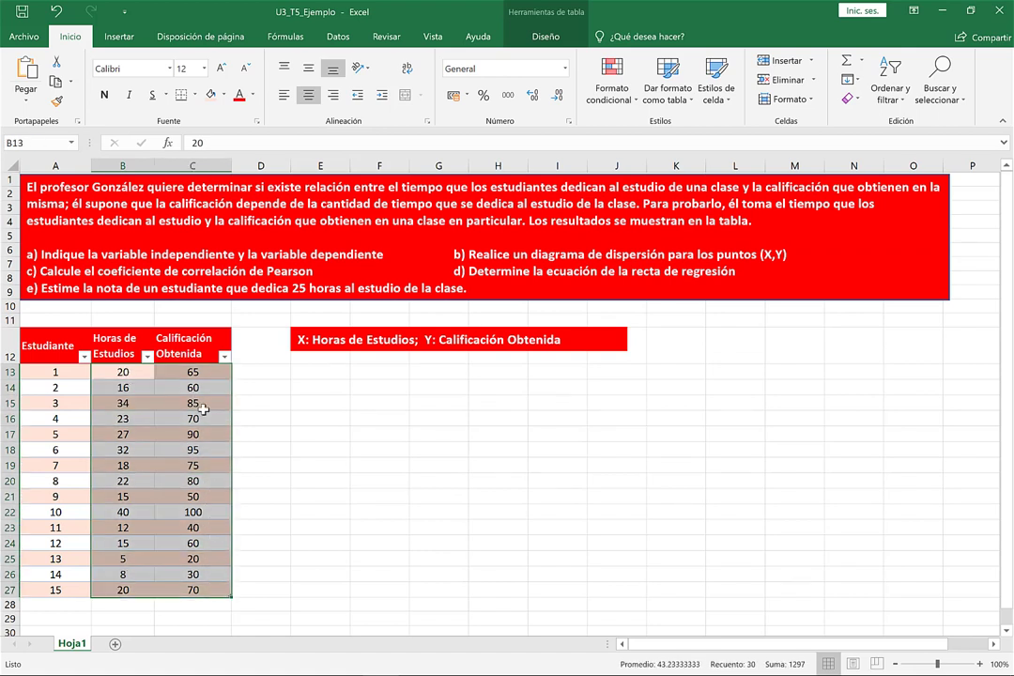
left_click(120, 38)
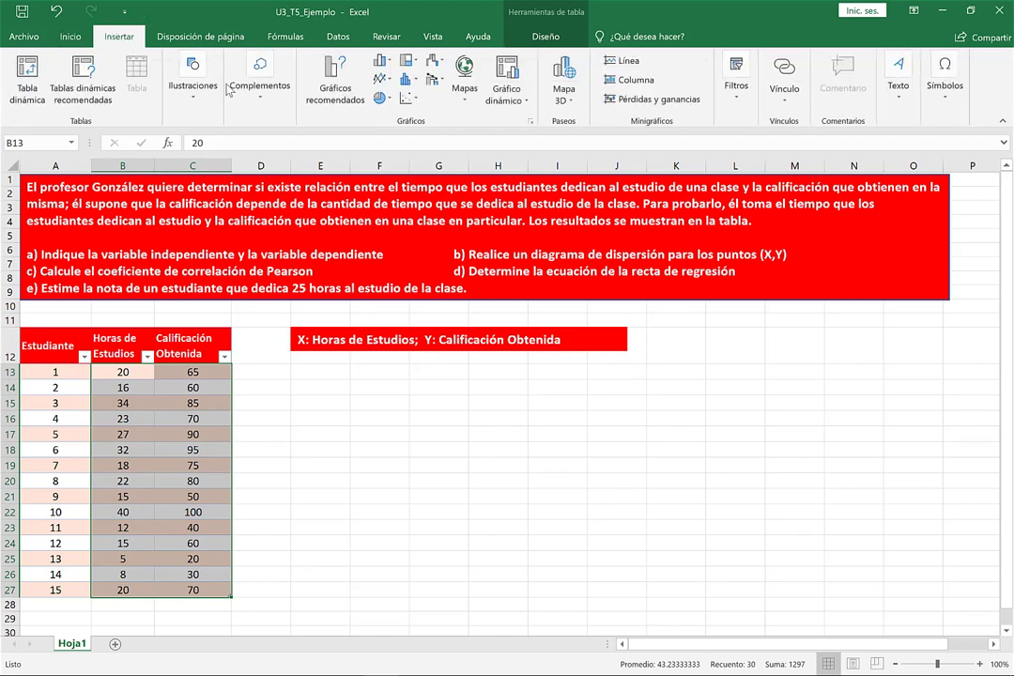
left_click(330, 94)
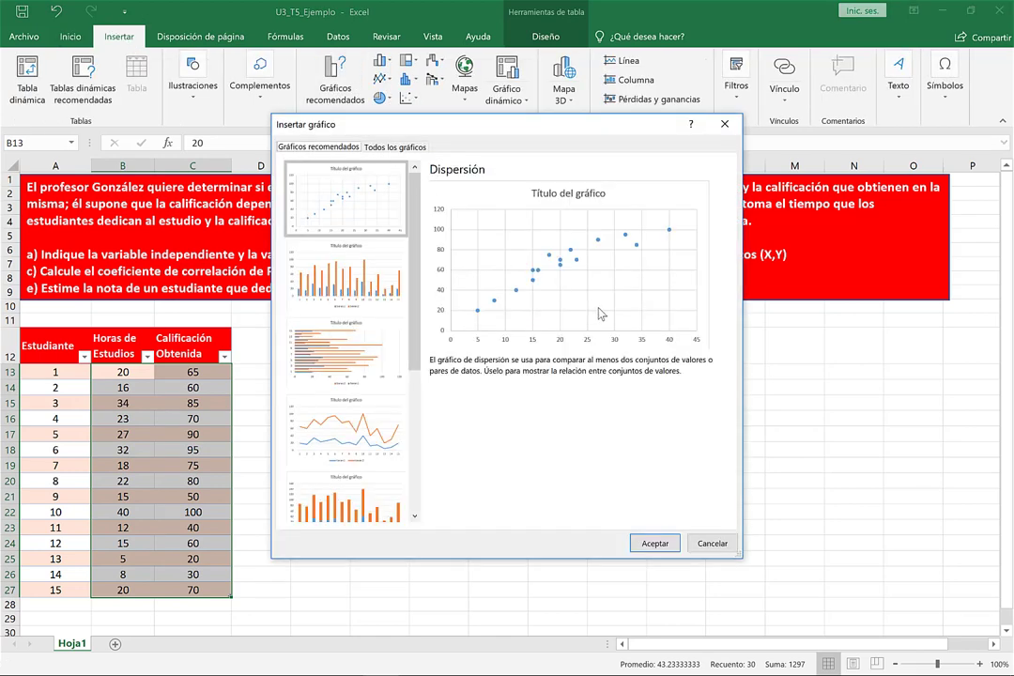
left_click(654, 545)
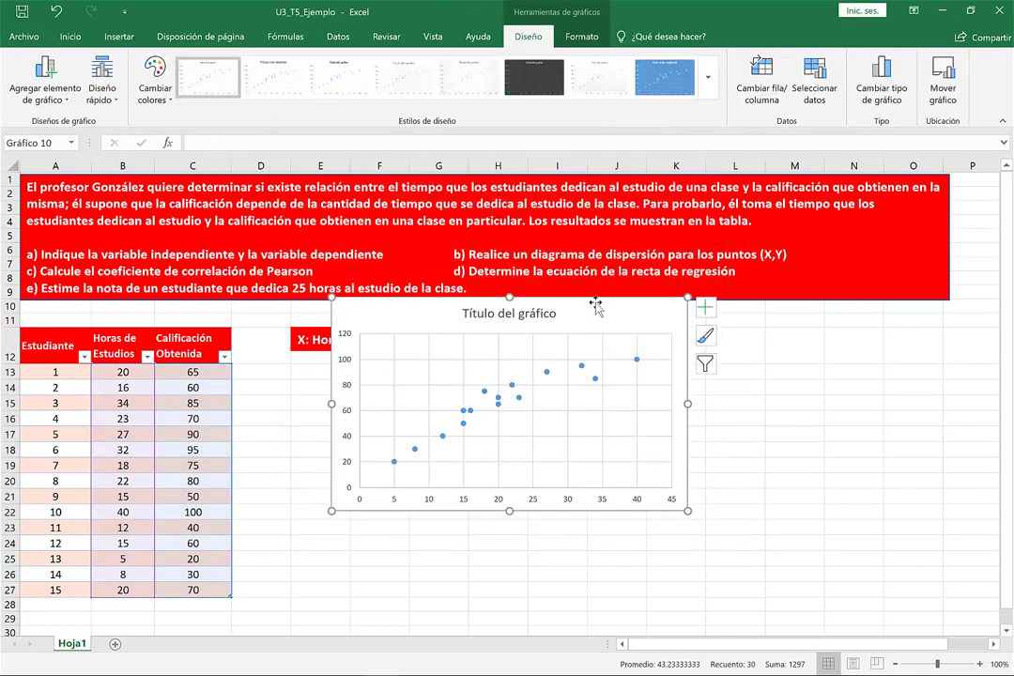
- Move the chart below the variable label and add axis titles
left_click_drag(595, 303, 549, 368)
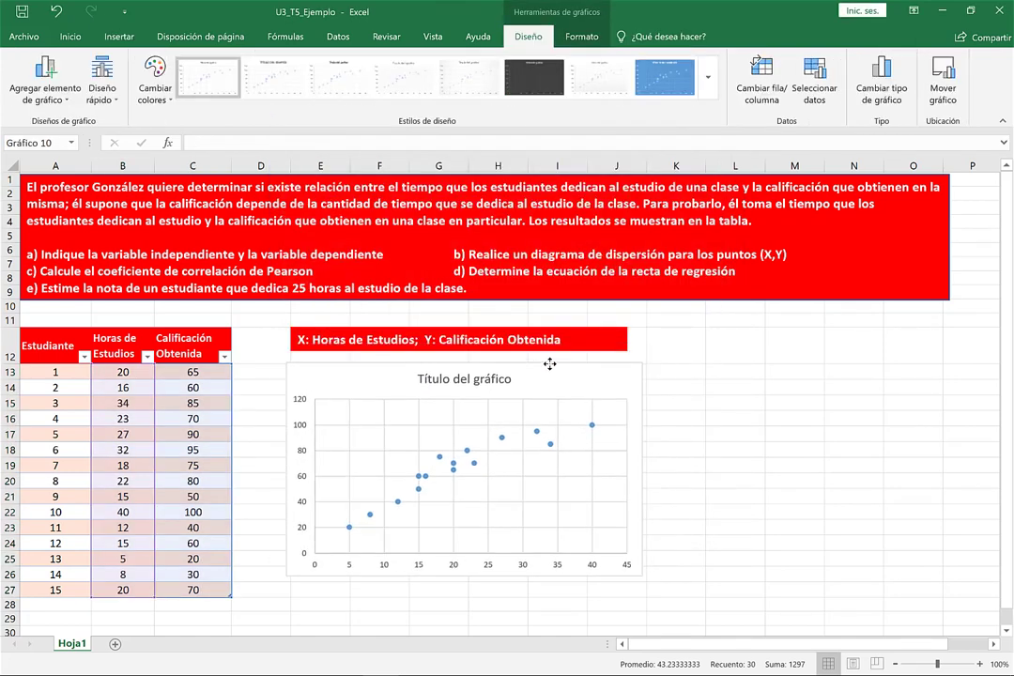
left_click(660, 373)
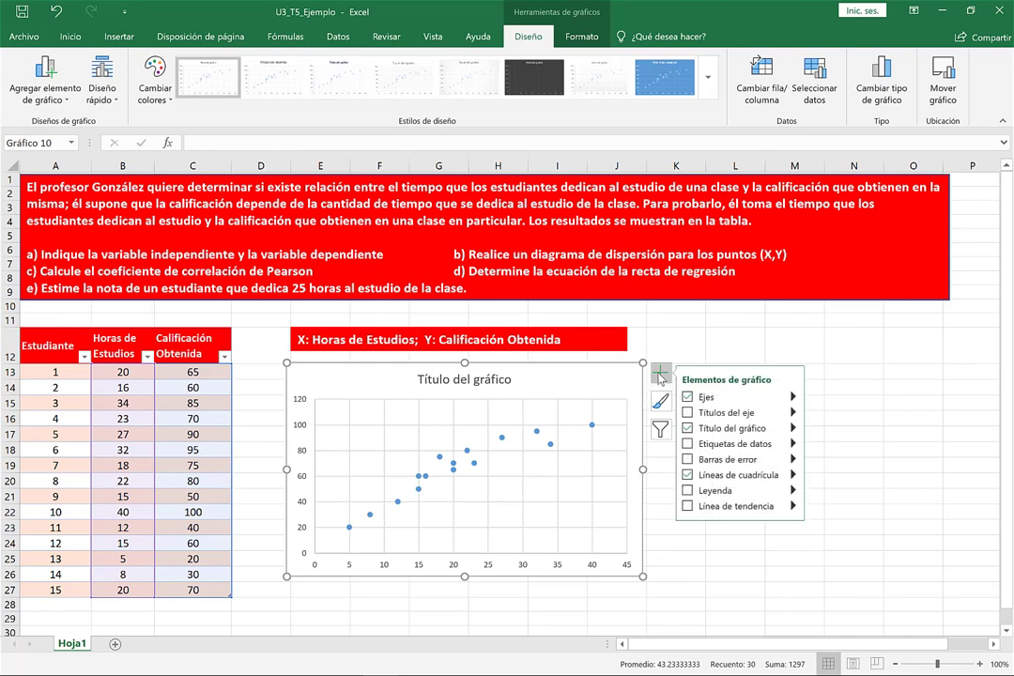
left_click(688, 413)
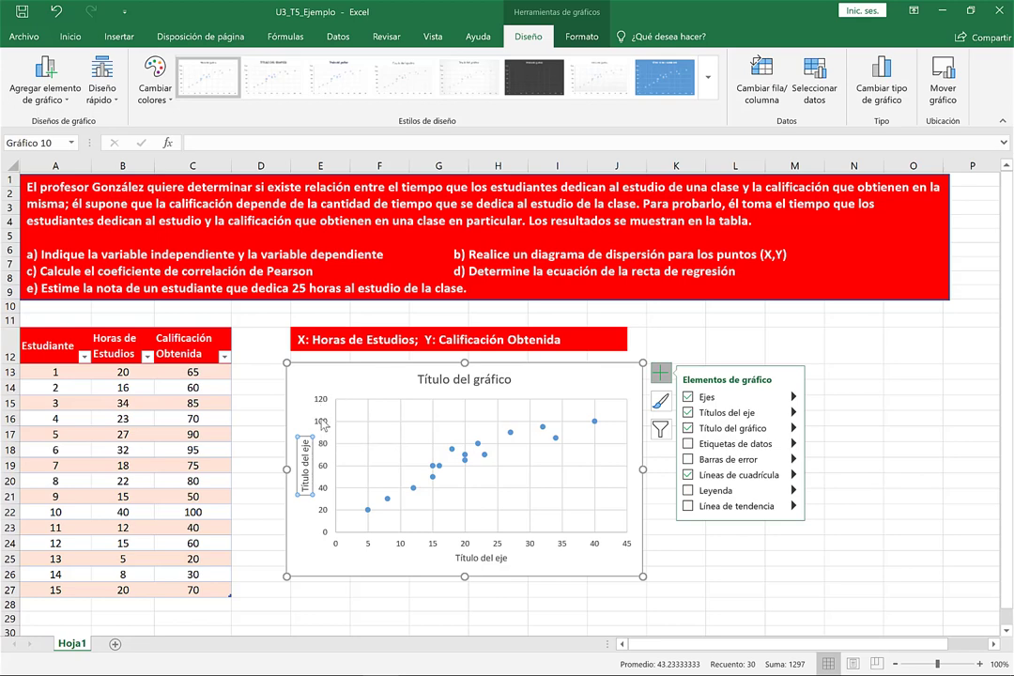
- Set the vertical grade axis maximum to 100
left_click(322, 425)
double_click(322, 425)
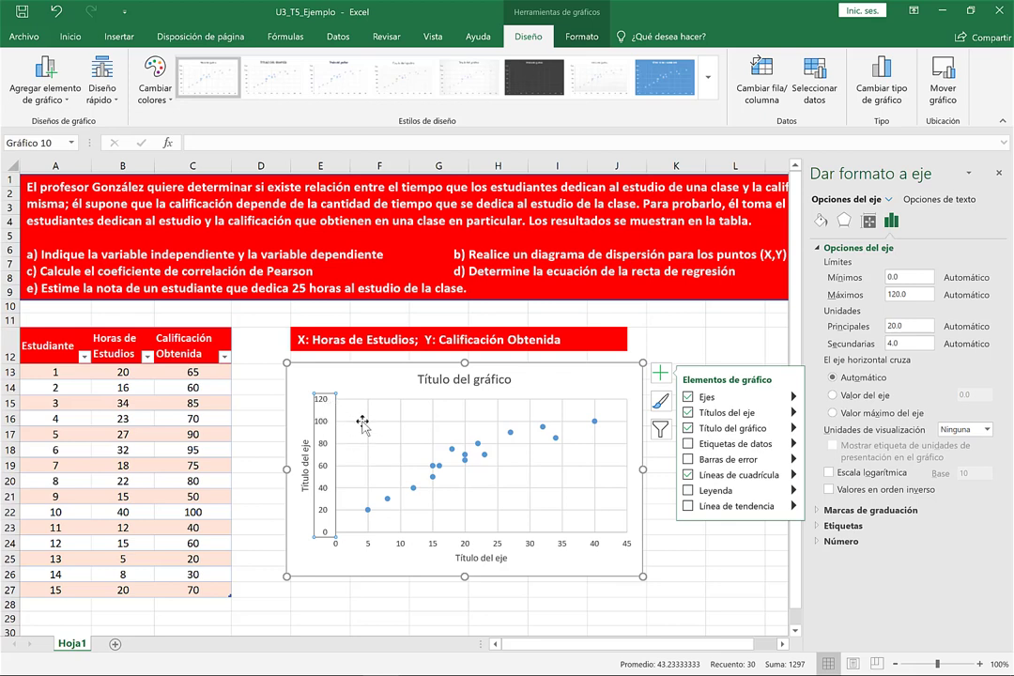
left_click(911, 295)
type("100")
key("Return")
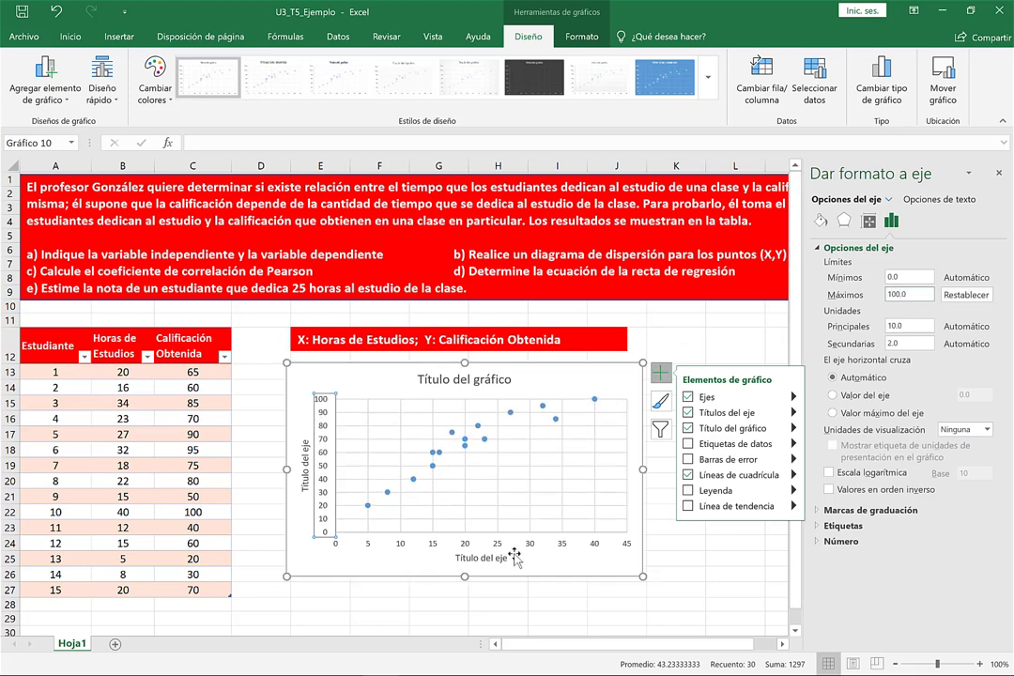
left_click(491, 558)
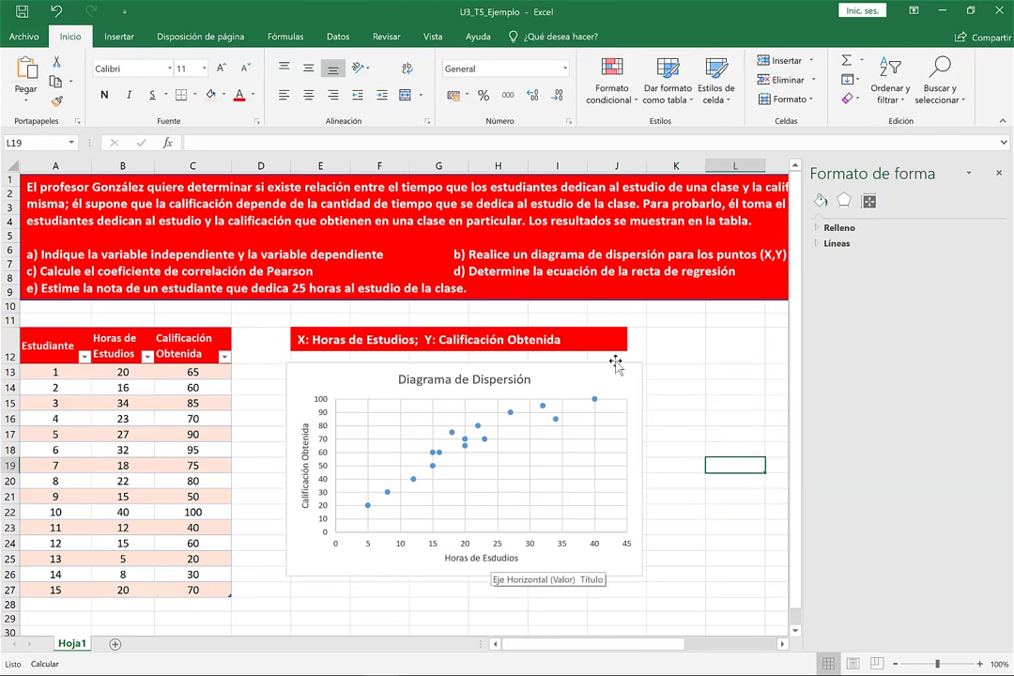
- Enter the label 'Coeficiente' in cell L12
left_click(1002, 173)
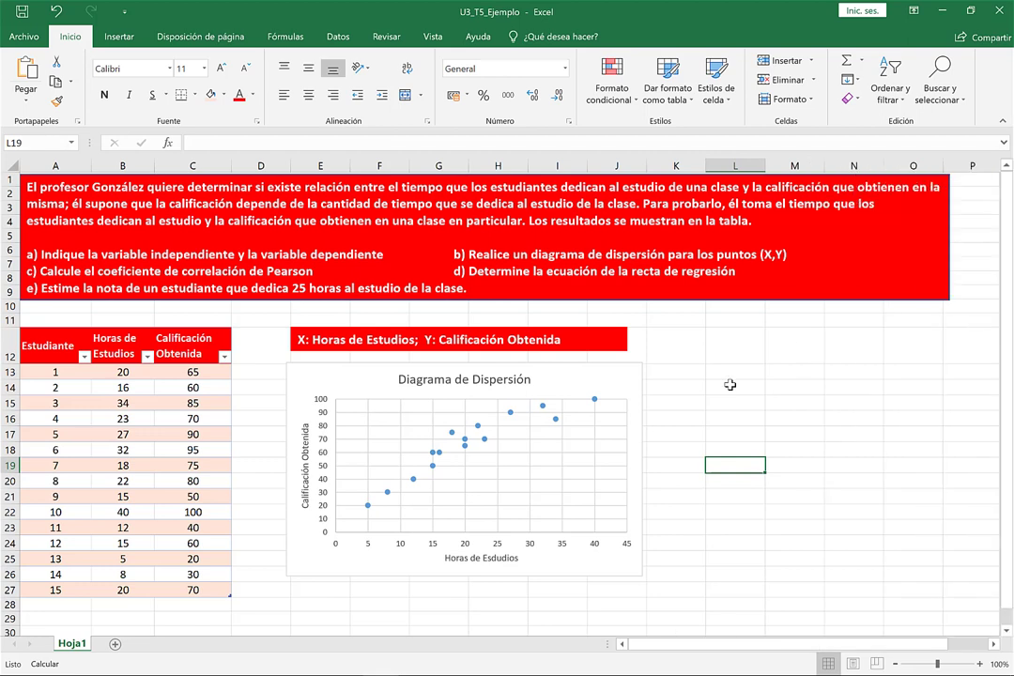
left_click(729, 355)
type("Coeficiente")
key("Tab")
- Enter =COEF.DE.CORREL over the hours and grades columns in M12, giving 0.93358117
left_click(403, 142)
type("+")
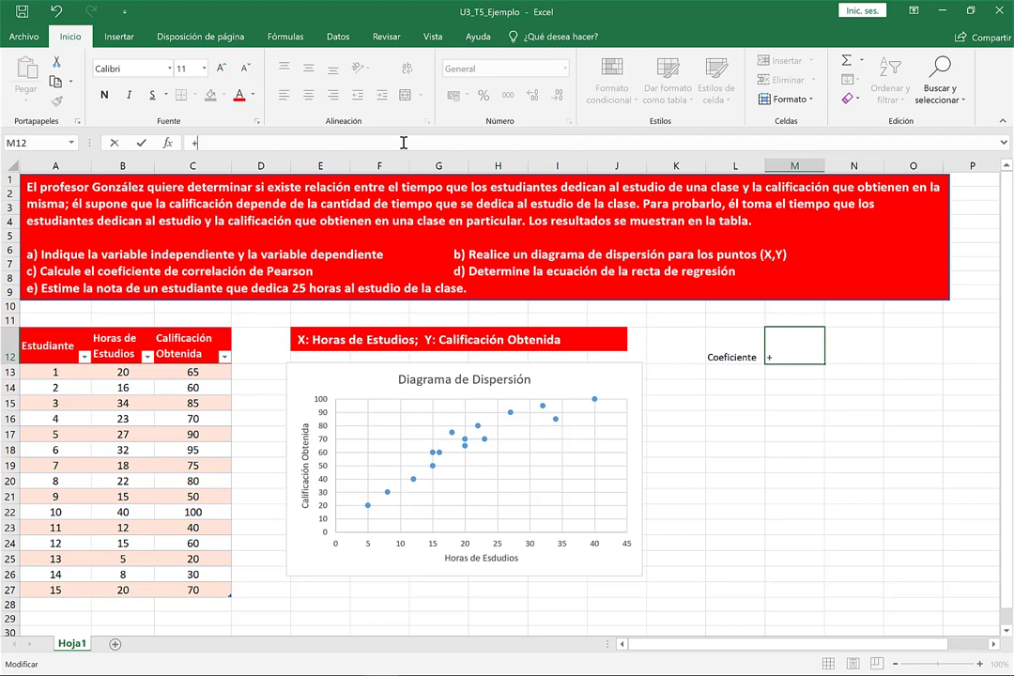
key("BackSpace")
type("=c")
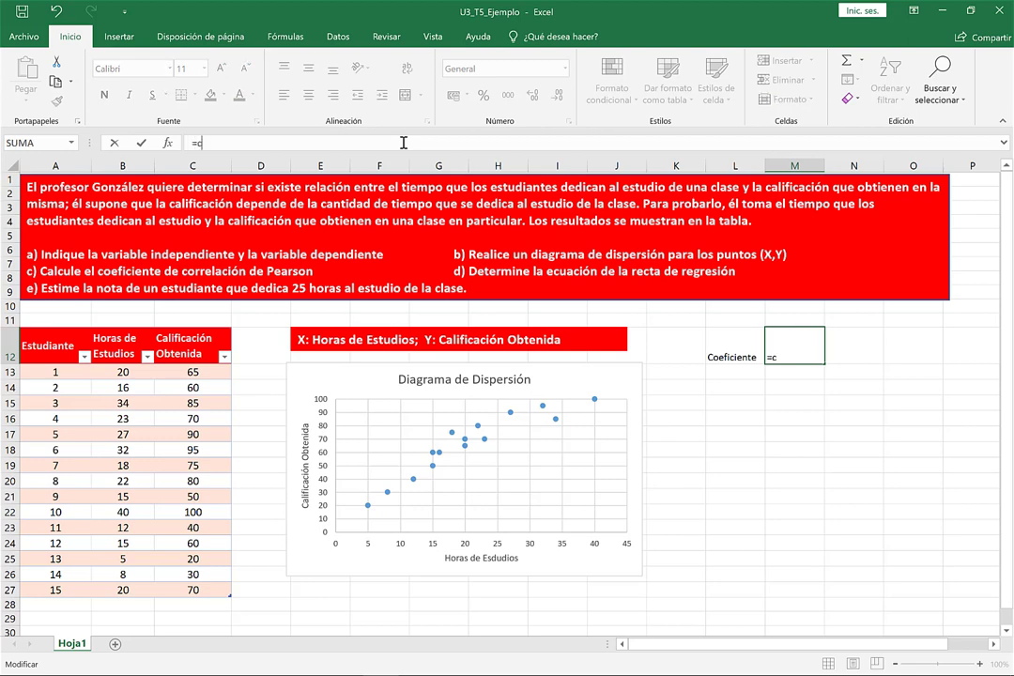
type("oe")
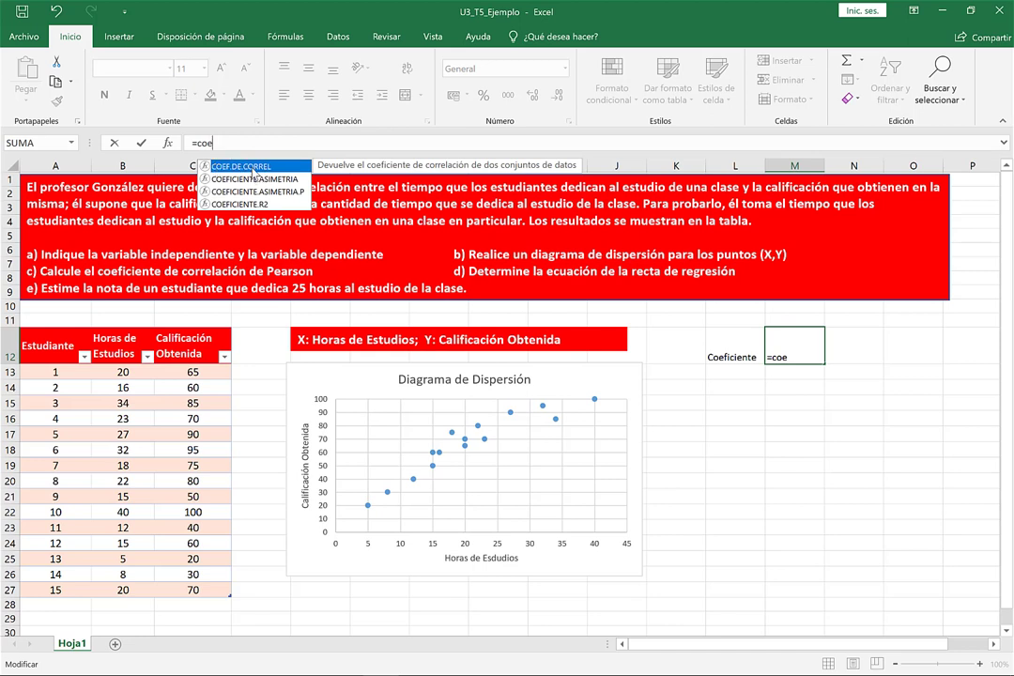
double_click(254, 173)
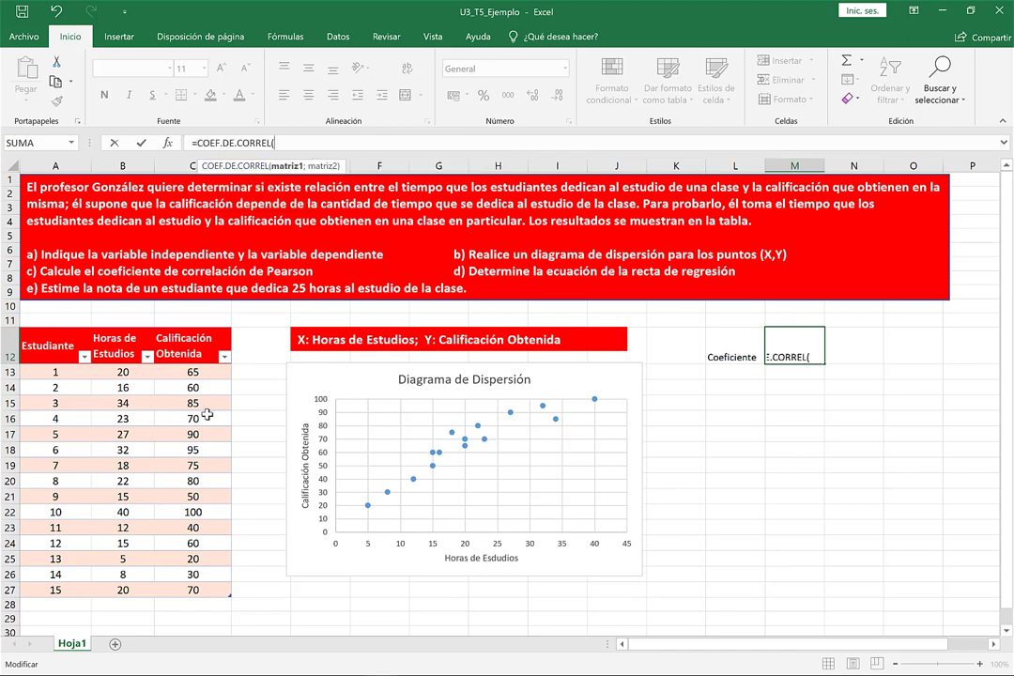
left_click_drag(136, 371, 142, 595)
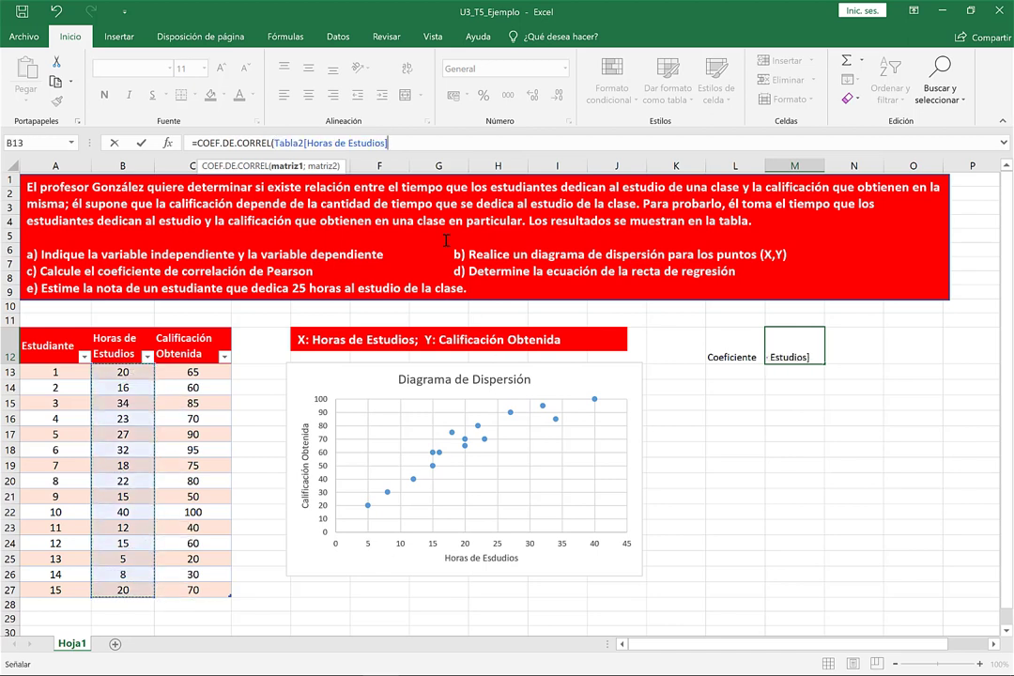
key("F8")
left_click(421, 143)
type(";")
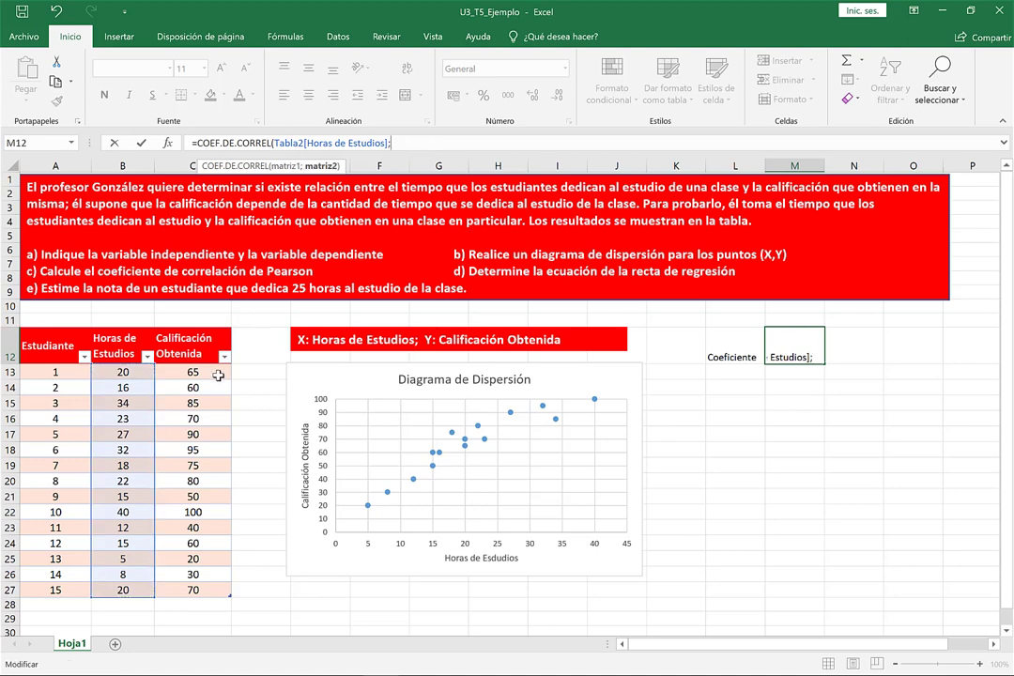
left_click_drag(213, 376, 216, 584)
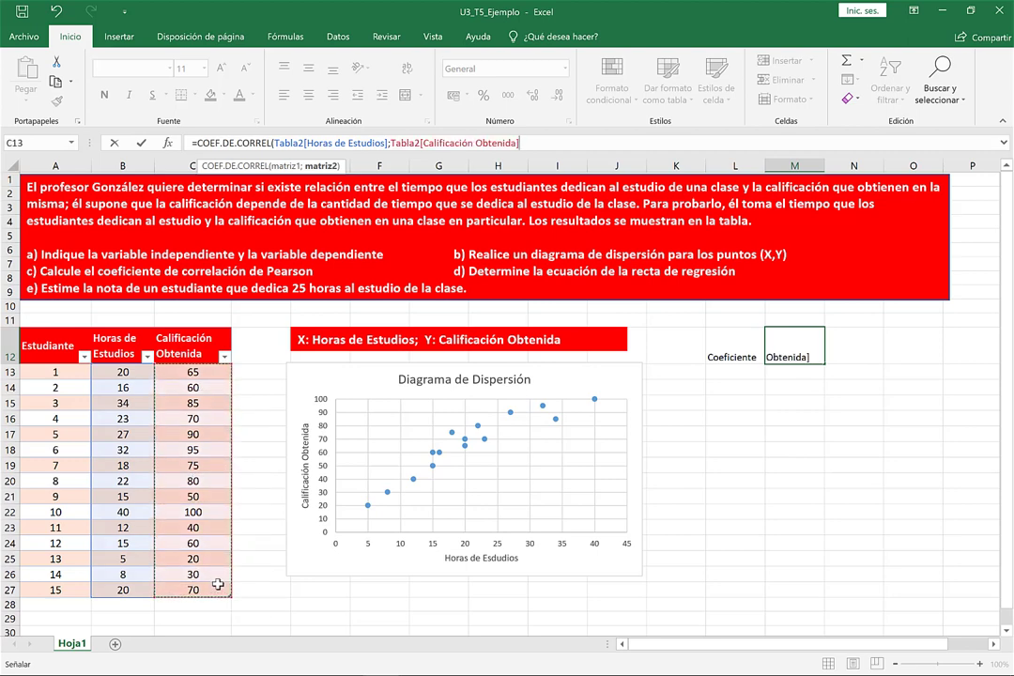
key("Return")
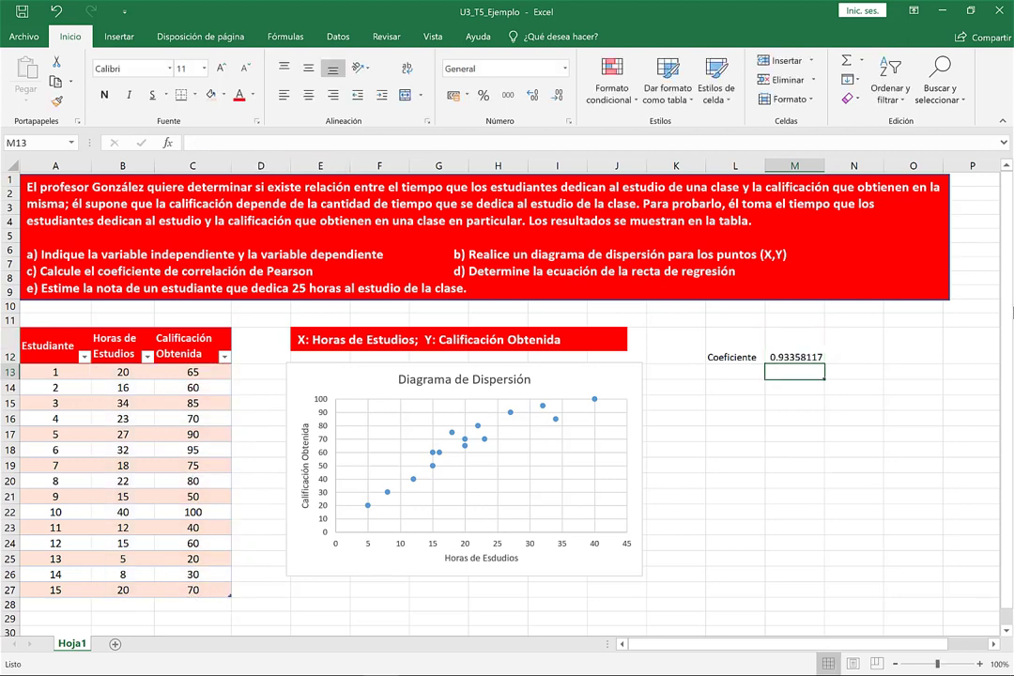
- Add a linear trendline to the scatter chart's data series
left_click(790, 356)
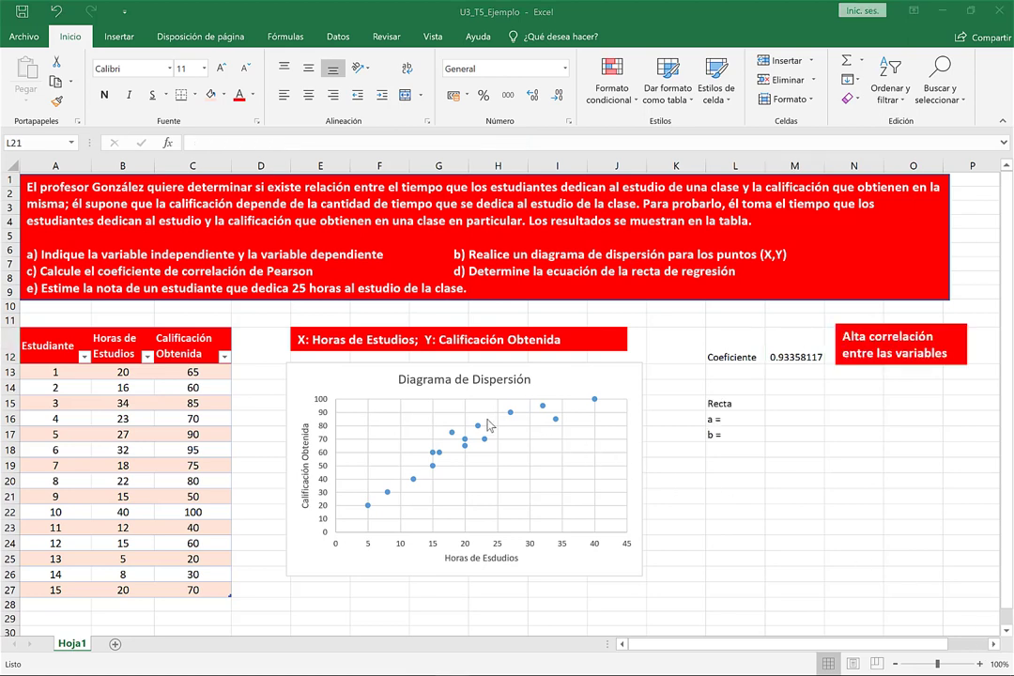
mouse_move(478, 425)
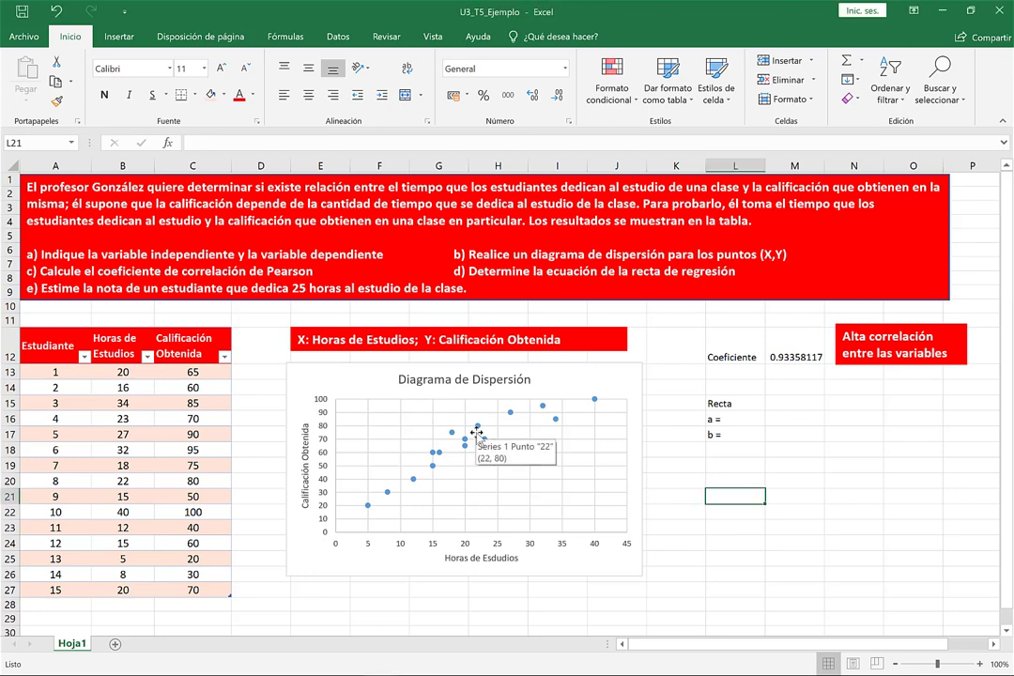
left_click(462, 444)
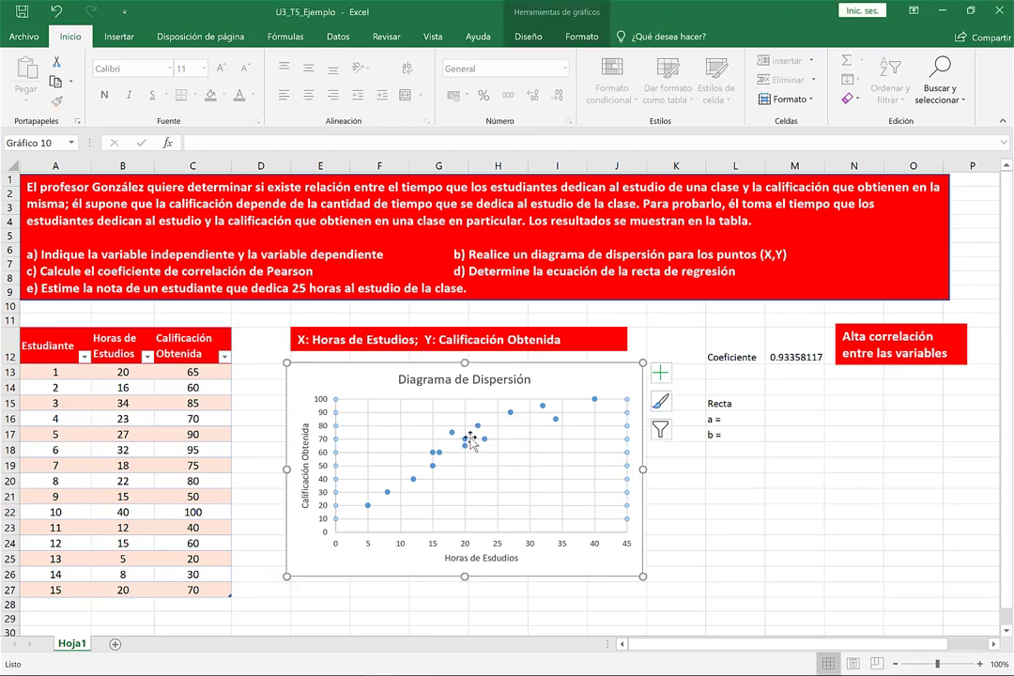
left_click(477, 429)
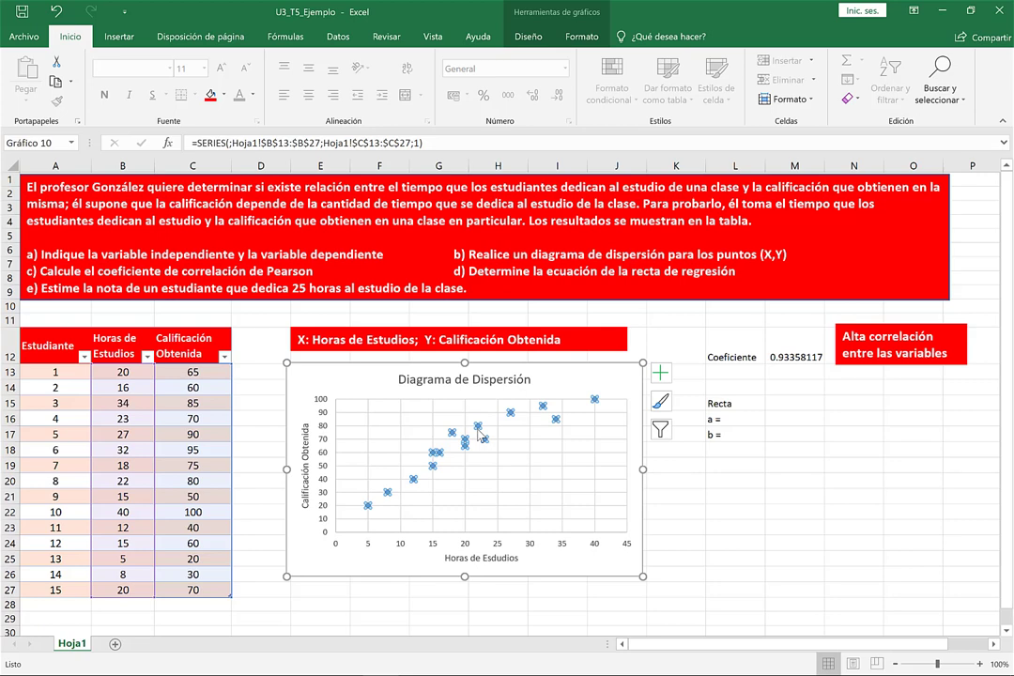
right_click(477, 429)
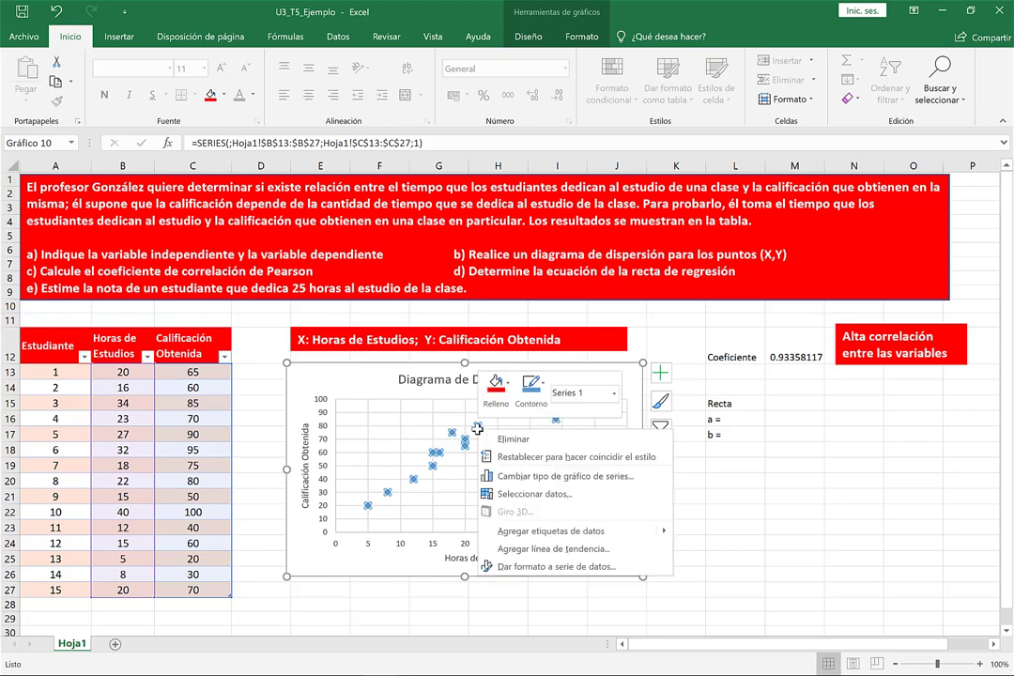
left_click(553, 549)
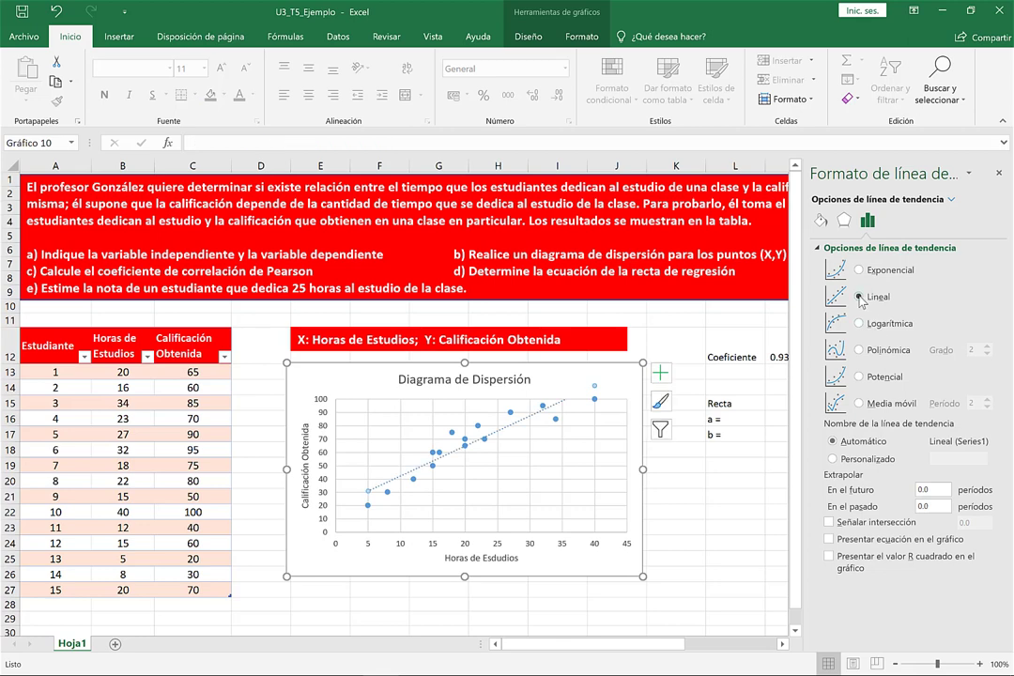
- Show the trendline equation y = 2.2647x + 19.65 and move it below the line
left_click(829, 540)
left_click(581, 417)
left_click_drag(581, 417, 564, 460)
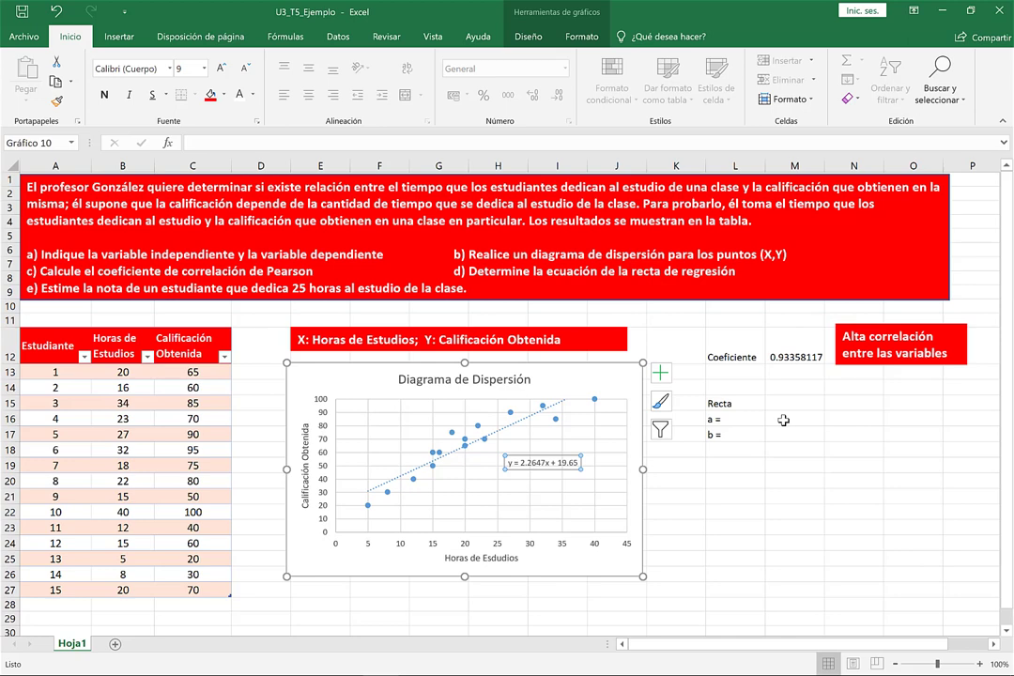
- Enter a = 19.65 in M16 and b = 2.2647 in M17
left_click(783, 420)
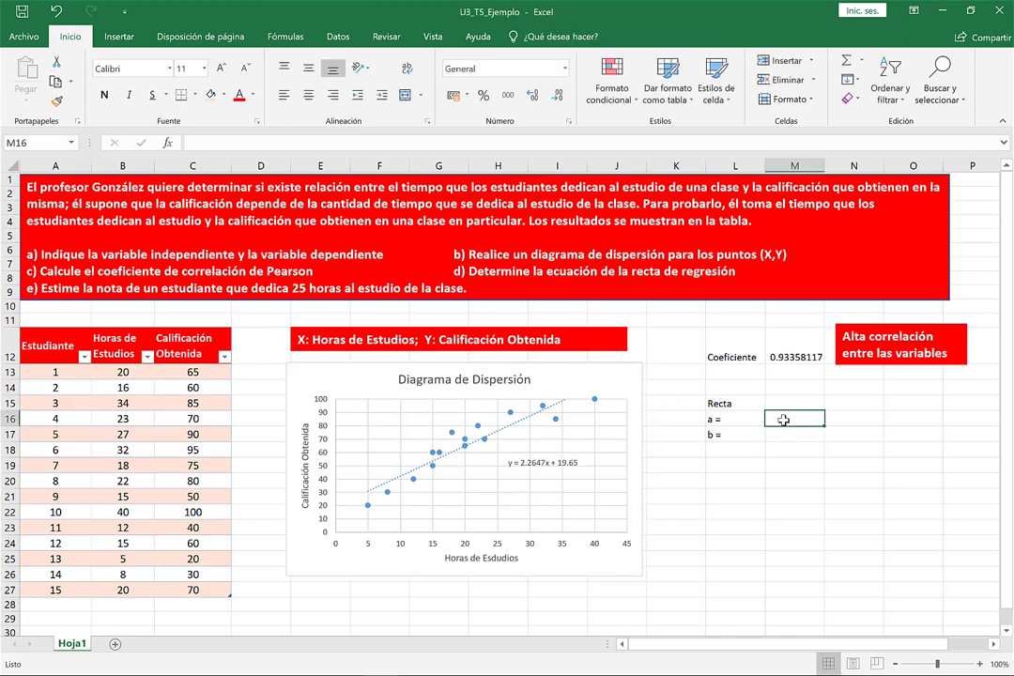
type("19.65")
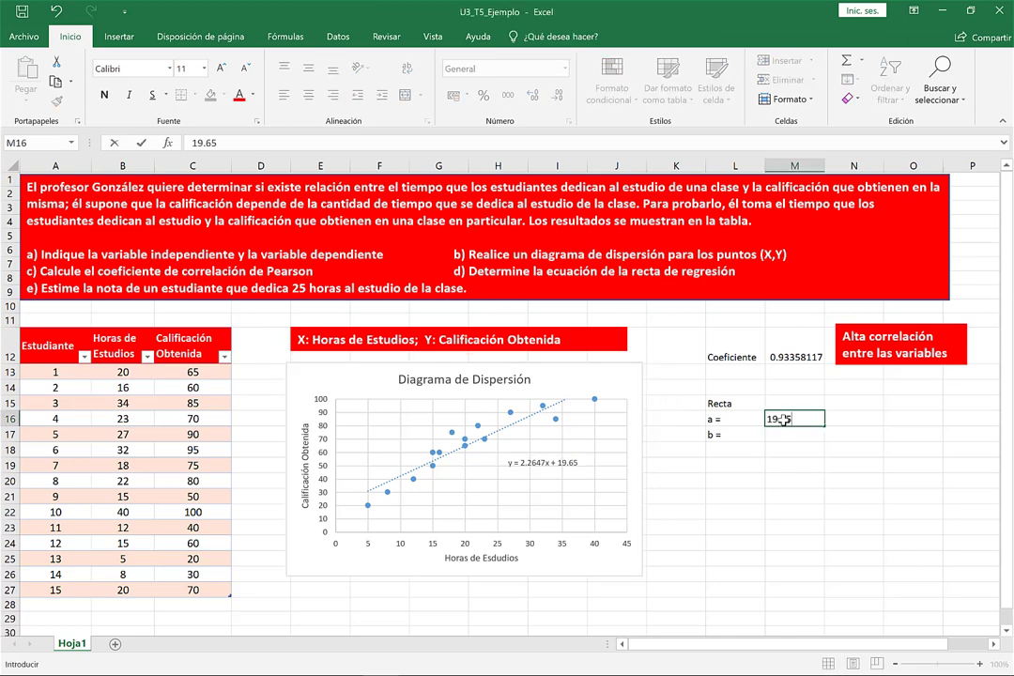
key("Return")
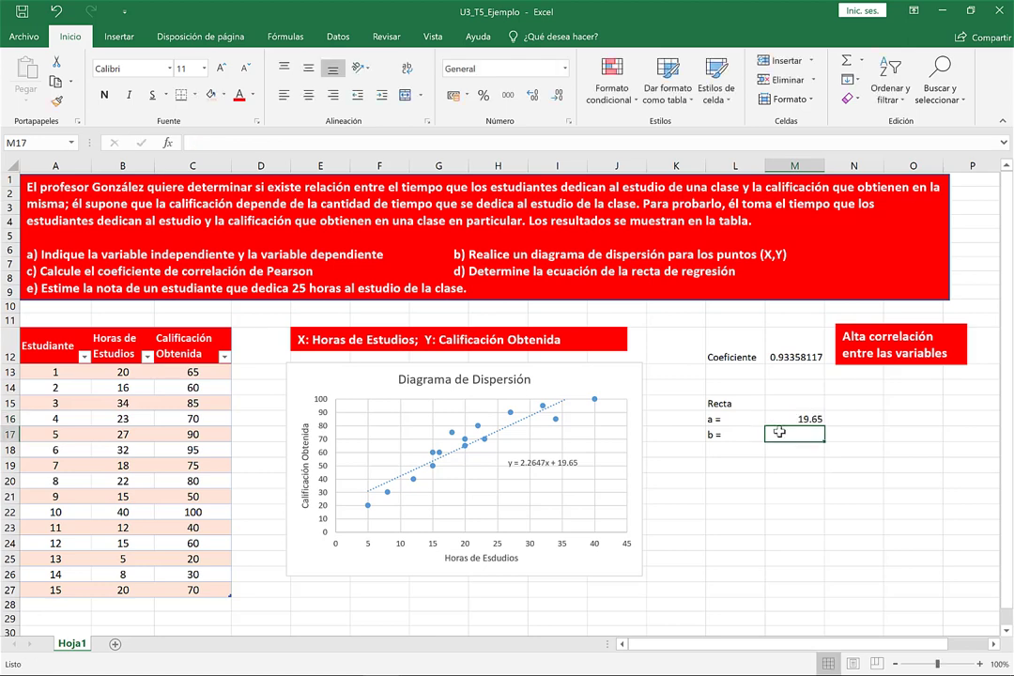
type("2.")
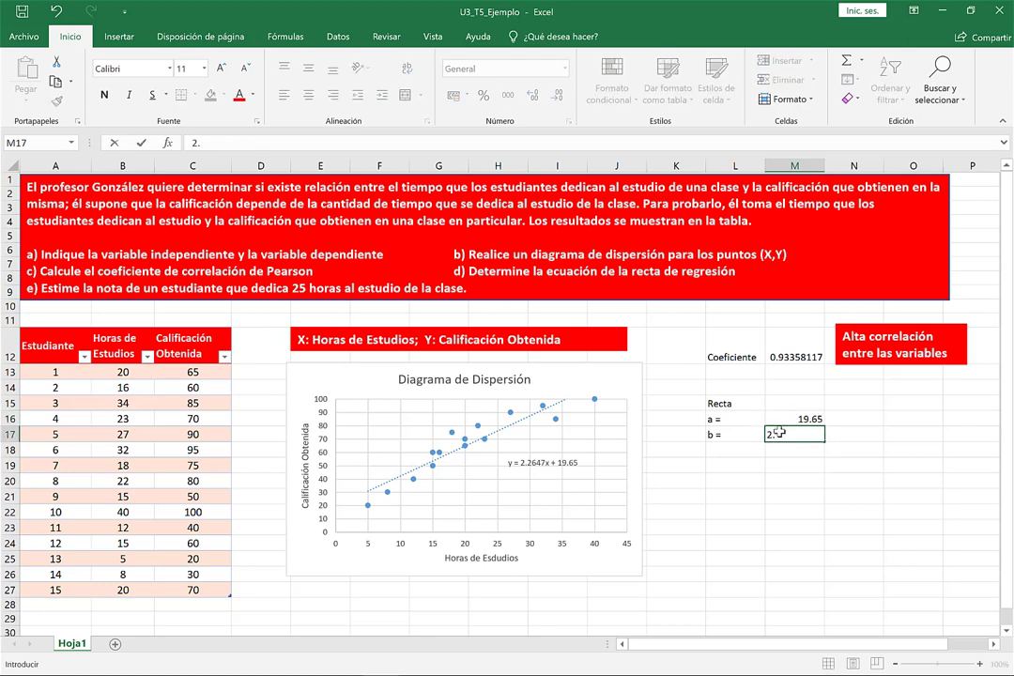
type("26")
type("47")
left_click(792, 458)
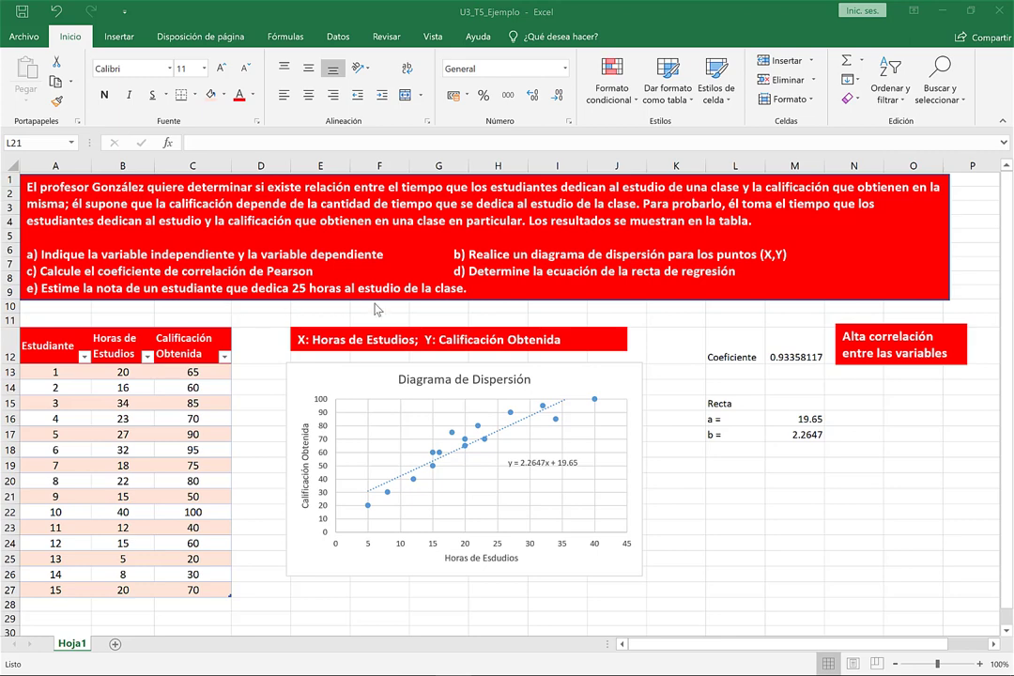
- Enter 'x=' in L20, 25 in M20 and 'y' in L22
left_click(745, 481)
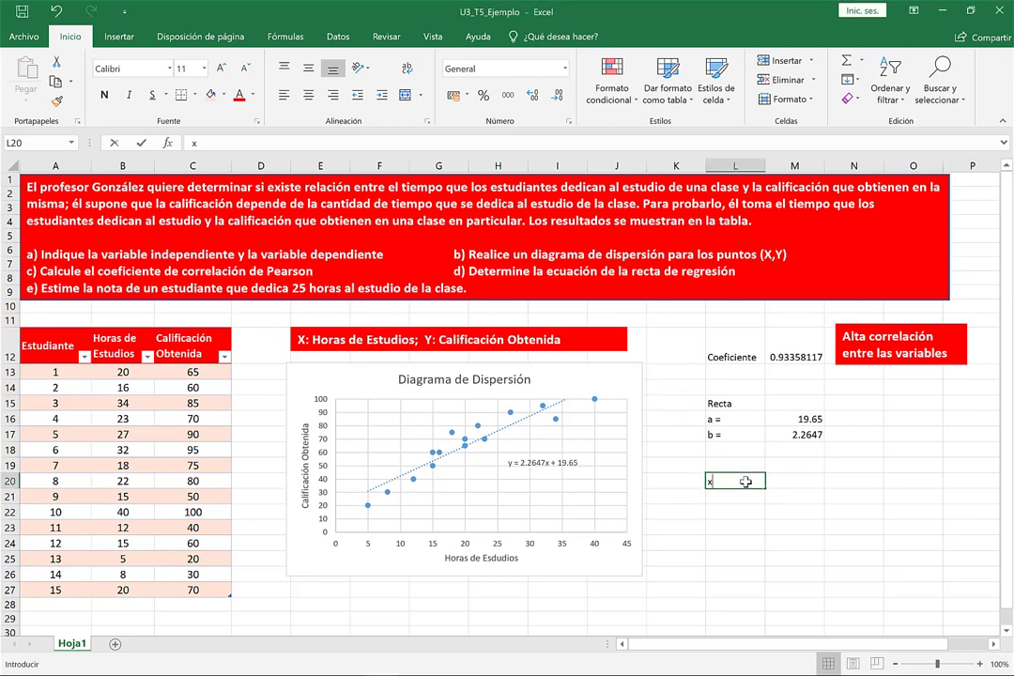
type("x=")
left_click(805, 484)
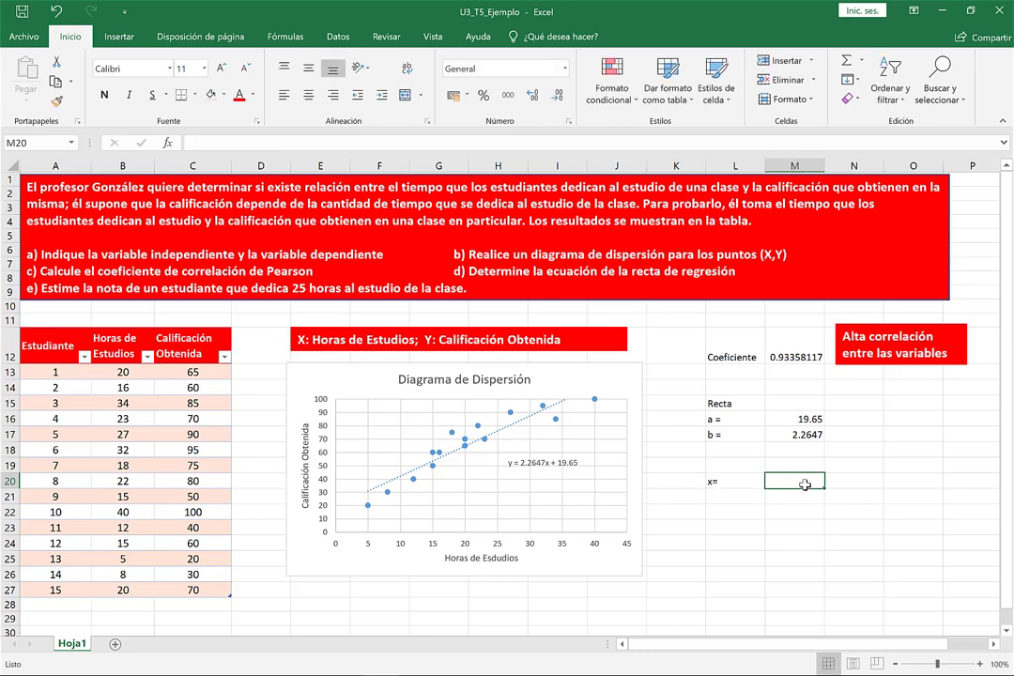
type("25")
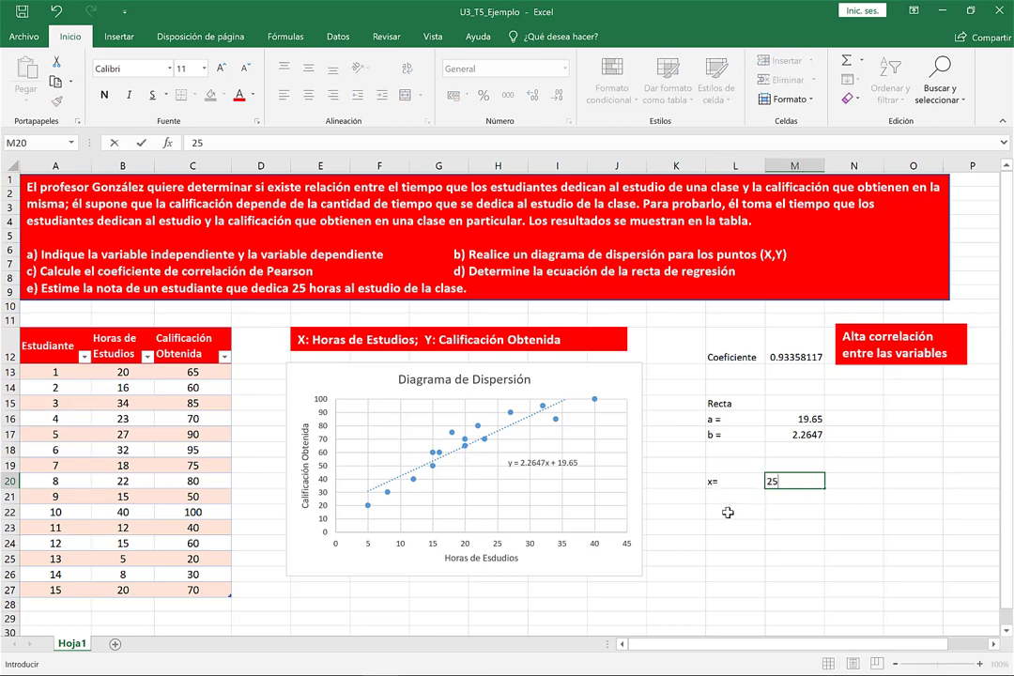
left_click(728, 511)
type("y=")
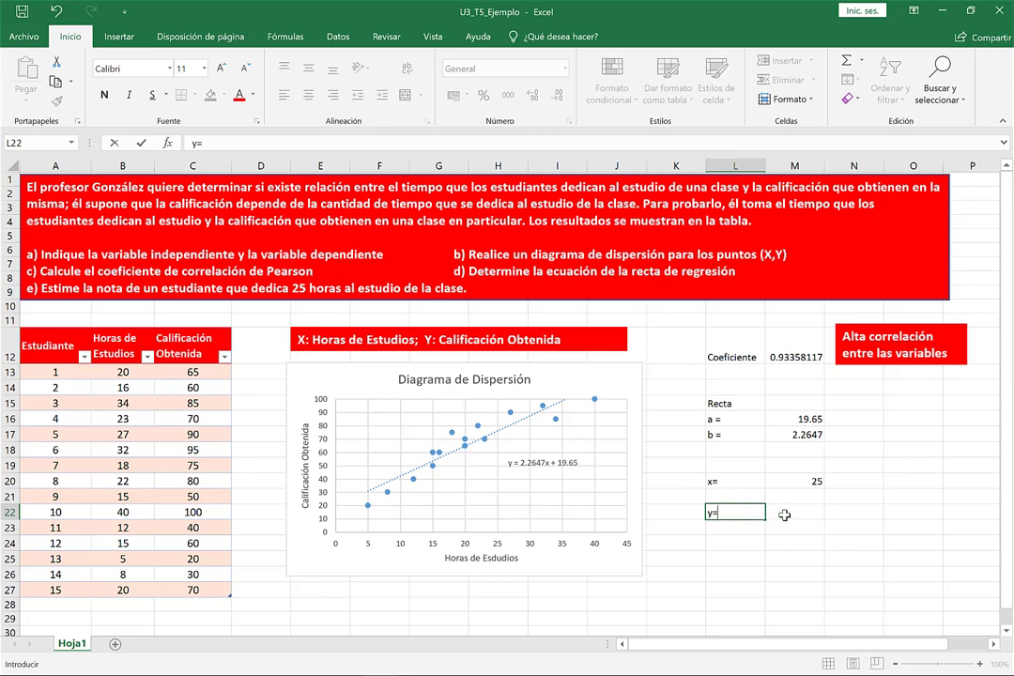
left_click(784, 515)
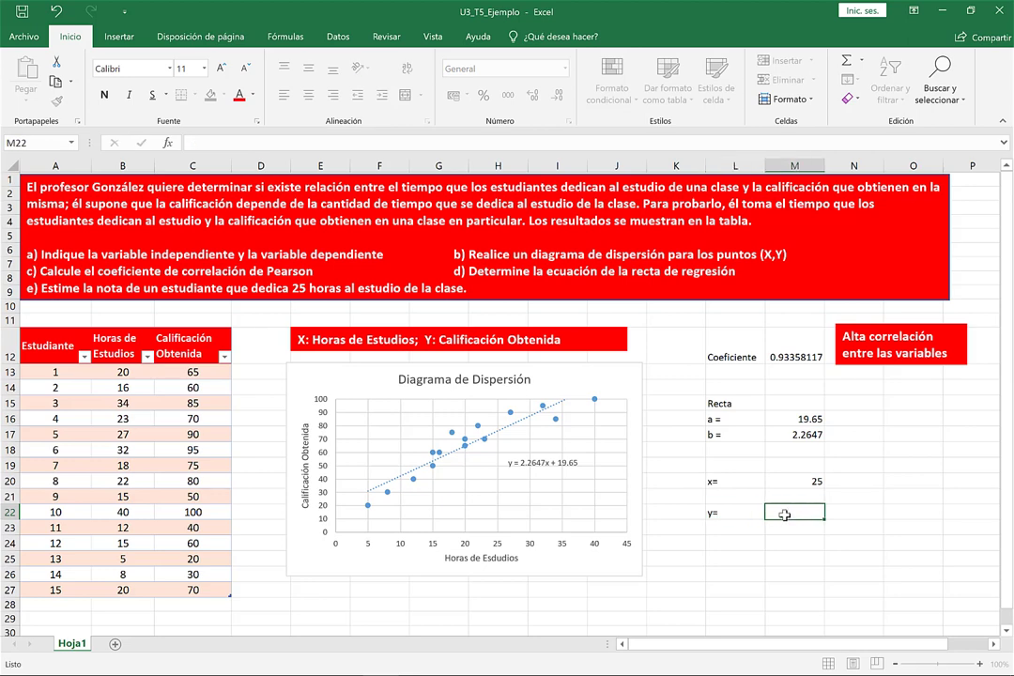
- Enter =M16+M17*M20 in M22 to predict a grade of 76.2675
type("=")
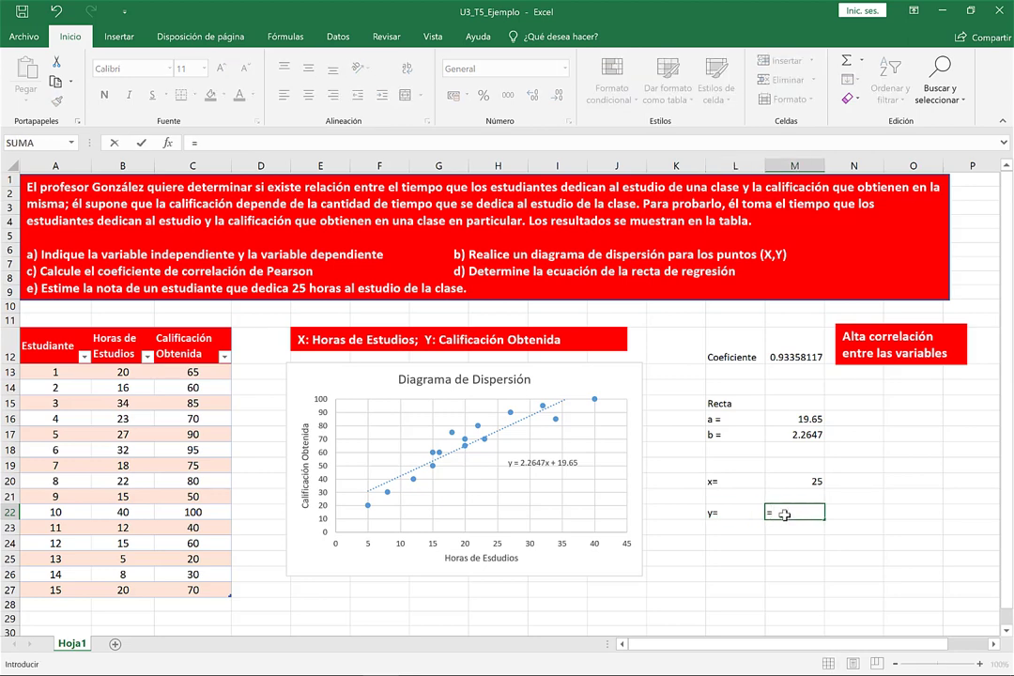
left_click(808, 420)
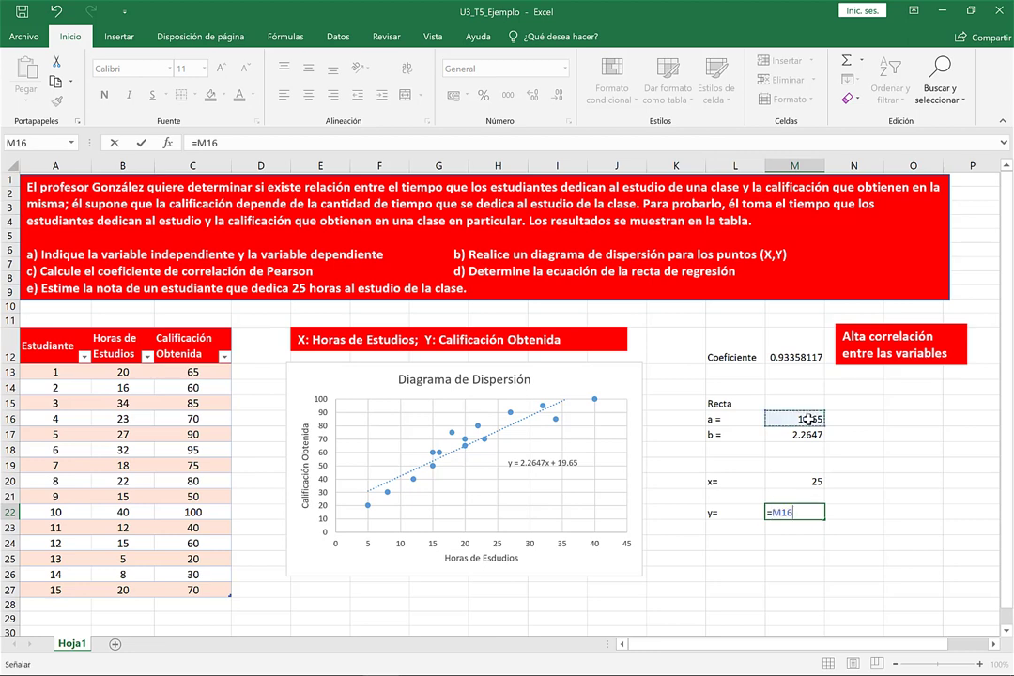
type("+")
left_click(807, 433)
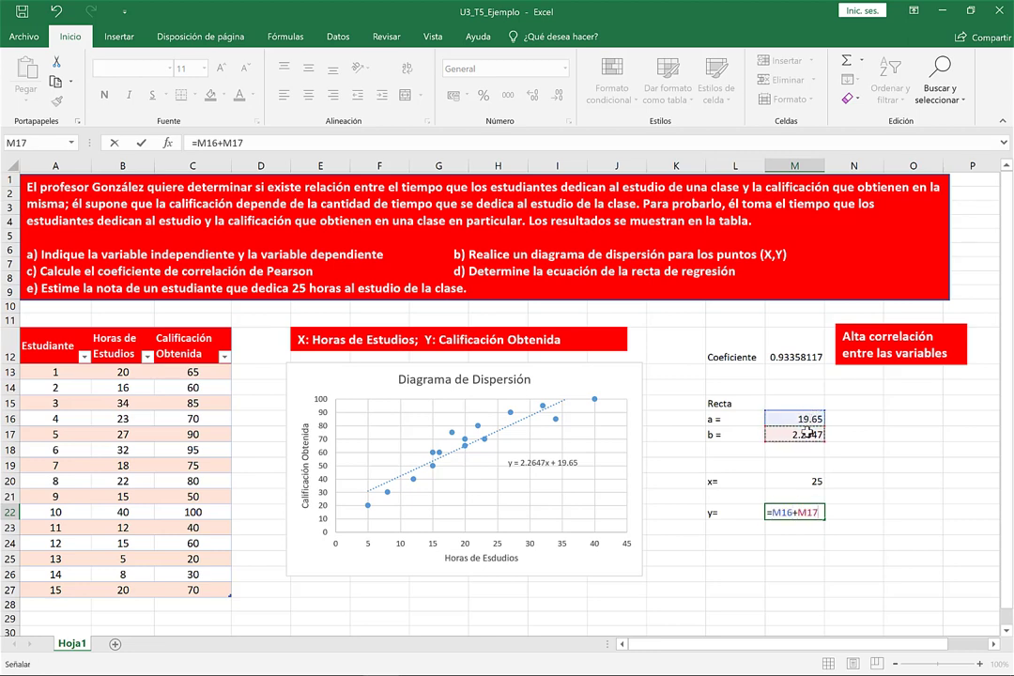
type("*")
left_click(808, 482)
key("Return")
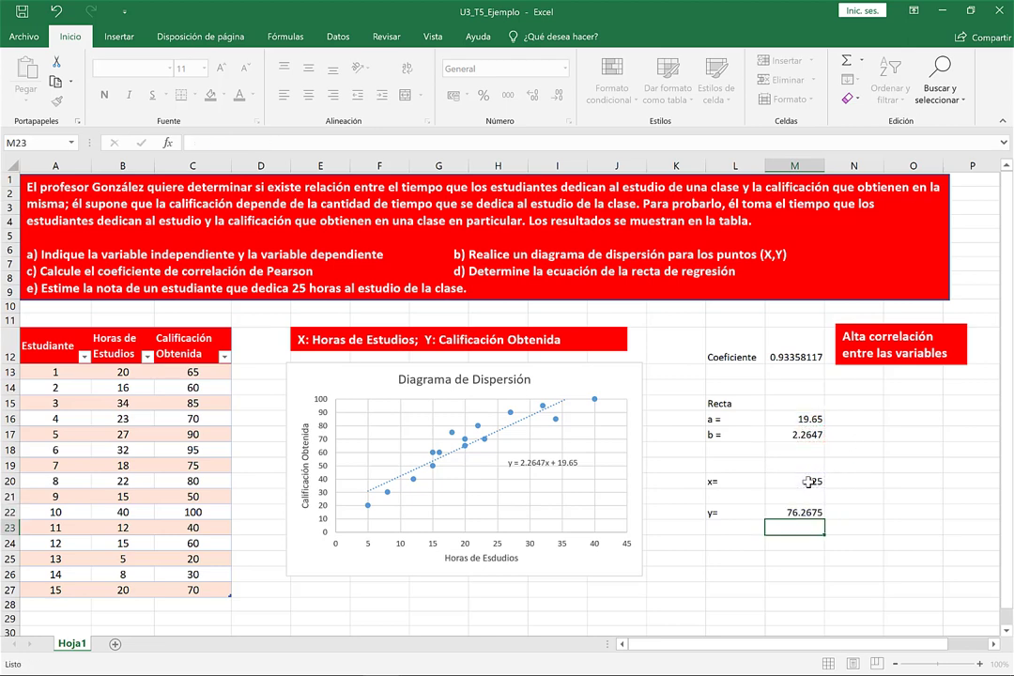
left_click(741, 560)
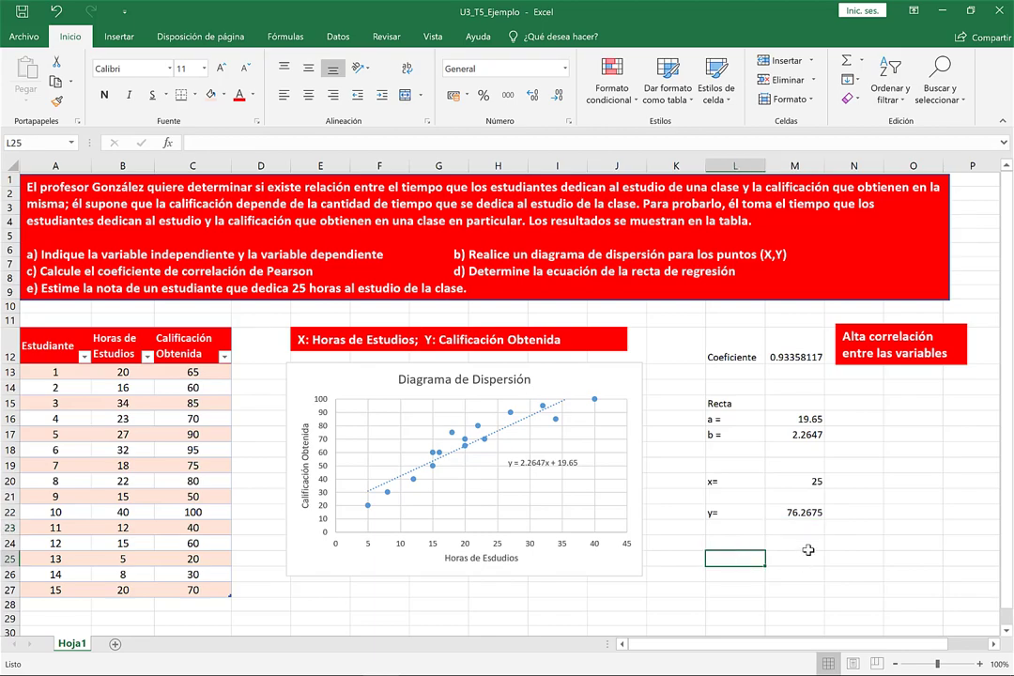